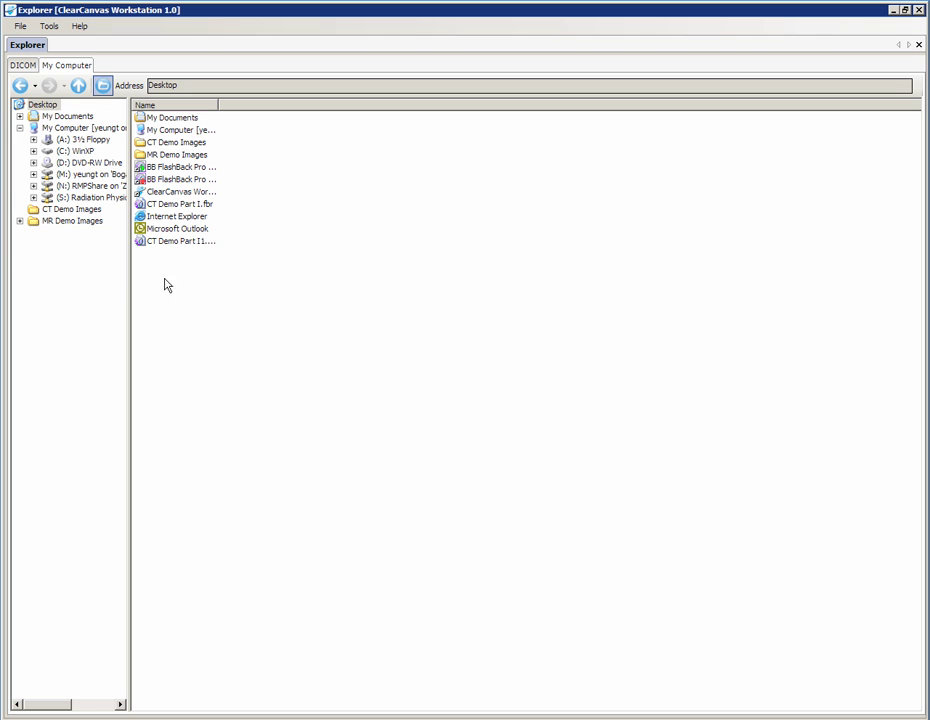
# - Open the CT Demo Images folder as a study and launch the DCE perfusion analysis tool on it
pyautogui.click(62, 210)
pyautogui.rightClick(105, 215)
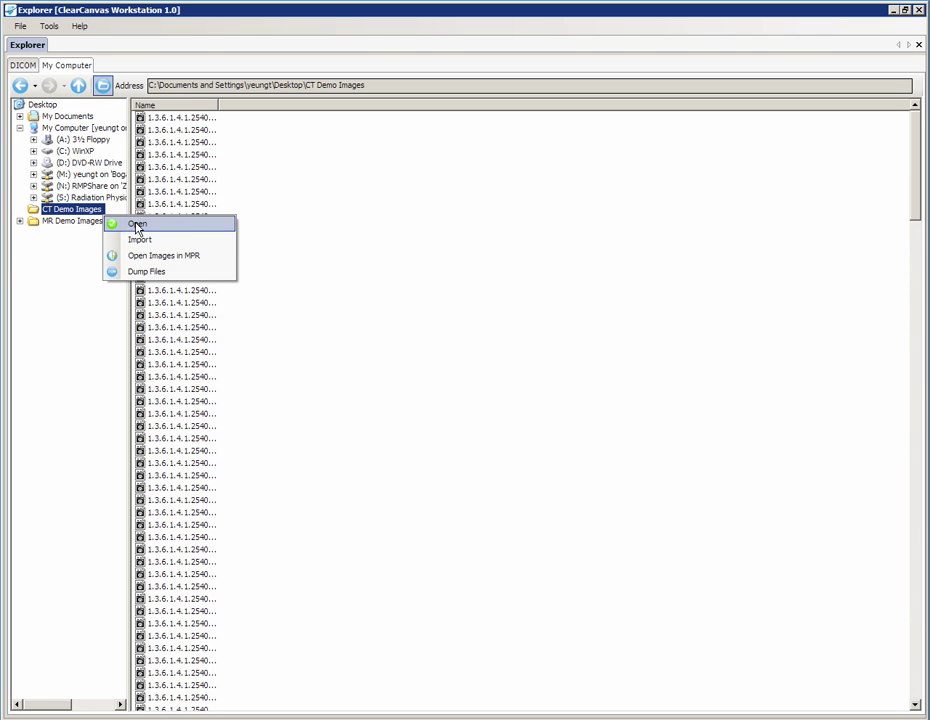
pyautogui.click(132, 224)
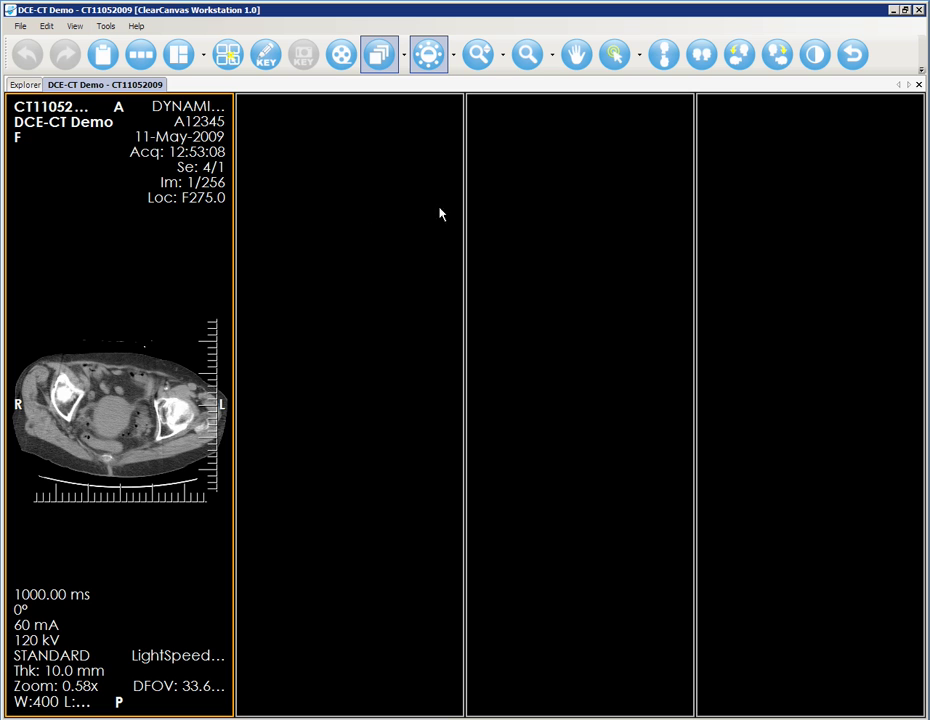
pyautogui.click(921, 52)
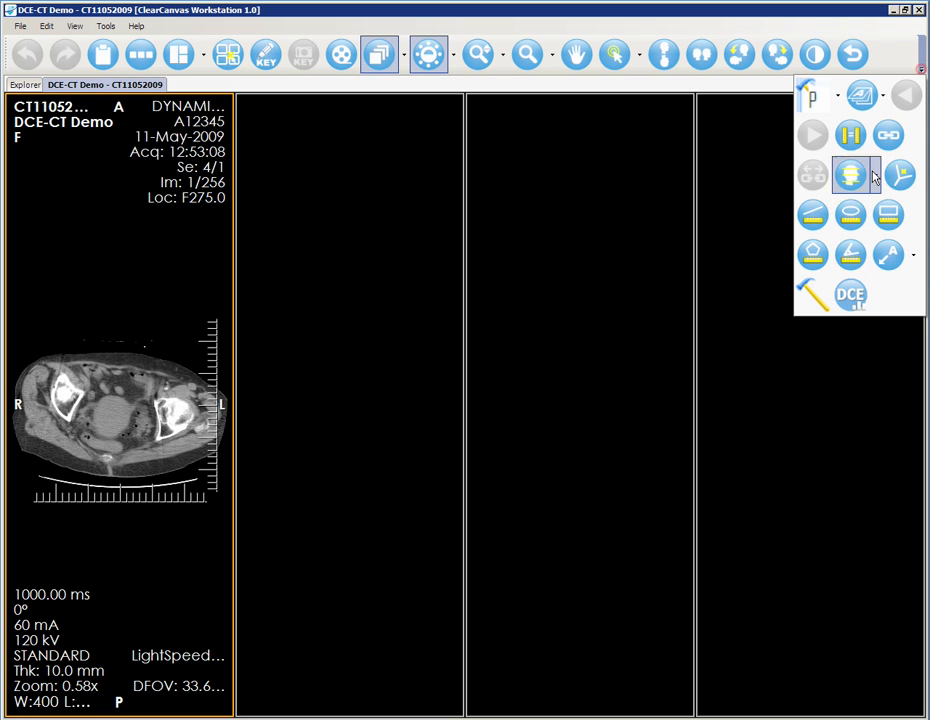
pyautogui.click(866, 291)
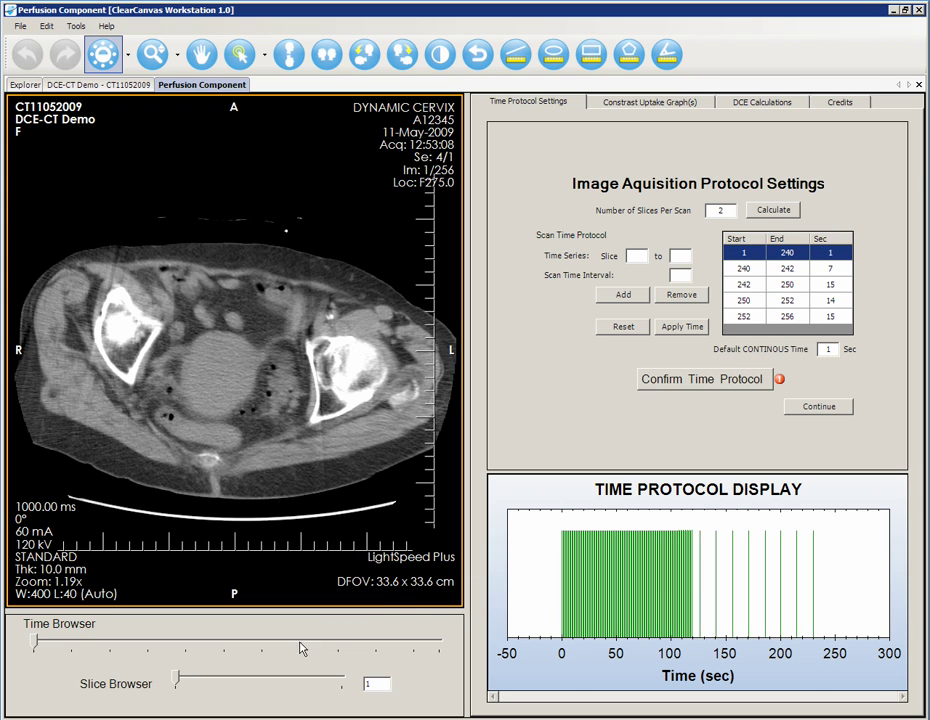
# - Browse the perfusion images through time, and compare slice 2 with slice 1
pyautogui.moveTo(35, 648); pyautogui.dragTo(160, 652)
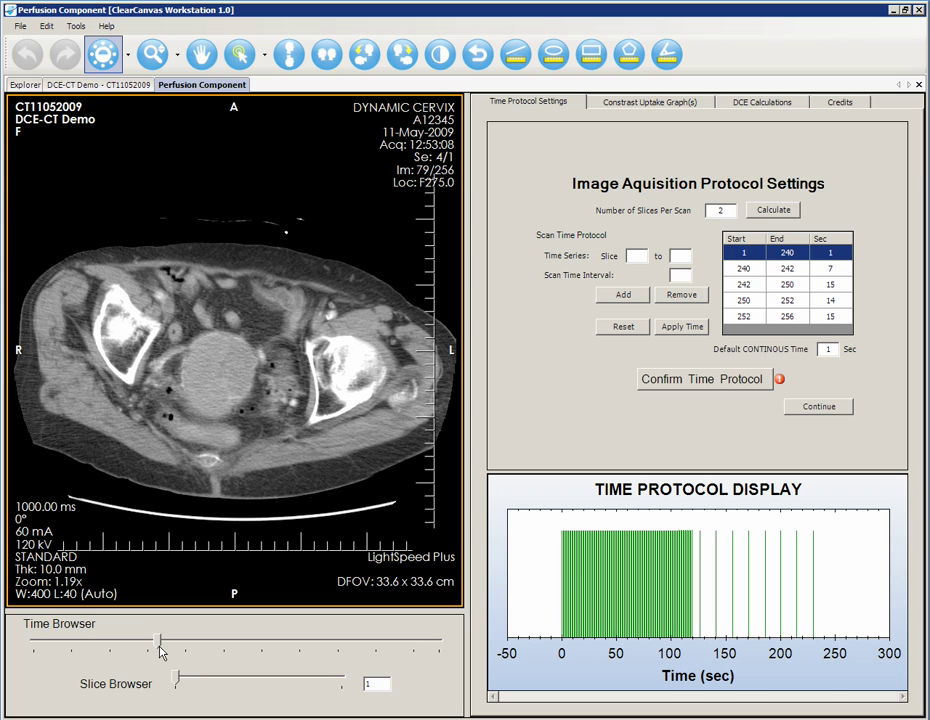
pyautogui.moveTo(176, 680); pyautogui.dragTo(318, 692)
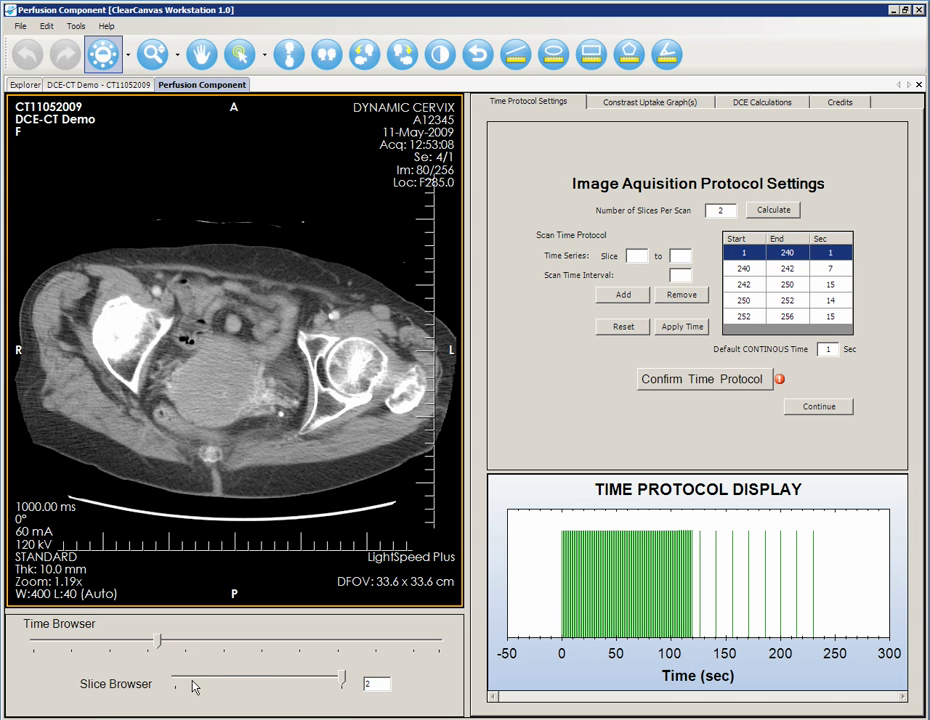
pyautogui.click(195, 686)
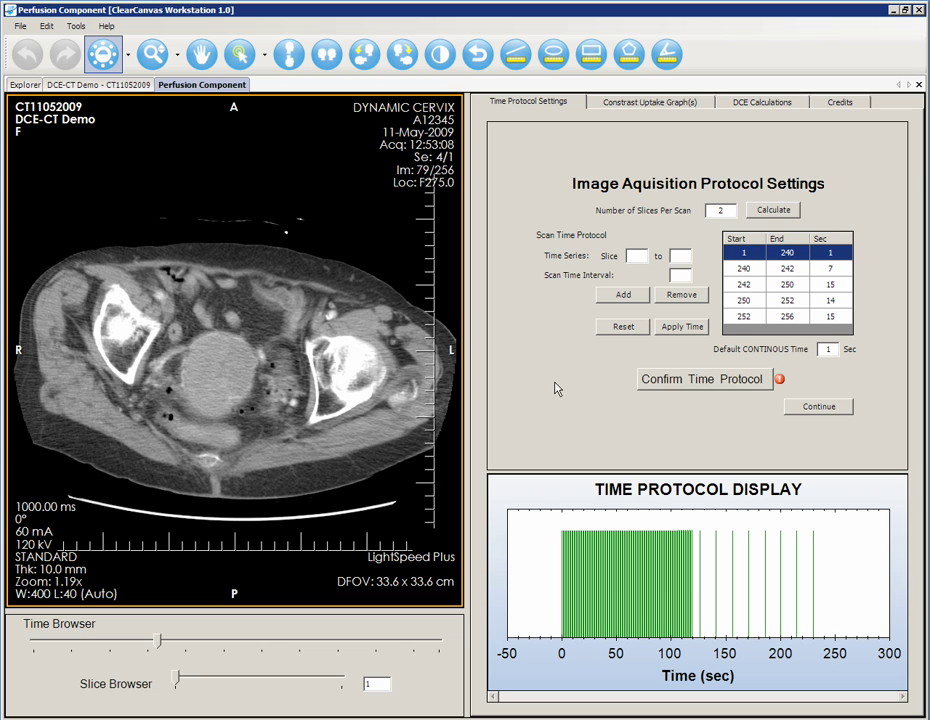
# - Set the scan interval to 8 seconds for slices 240–242 and 15 seconds for slices 250–252, and confirm the time protocol
pyautogui.click(840, 270)
pyautogui.write('8')
pyautogui.press('Return')
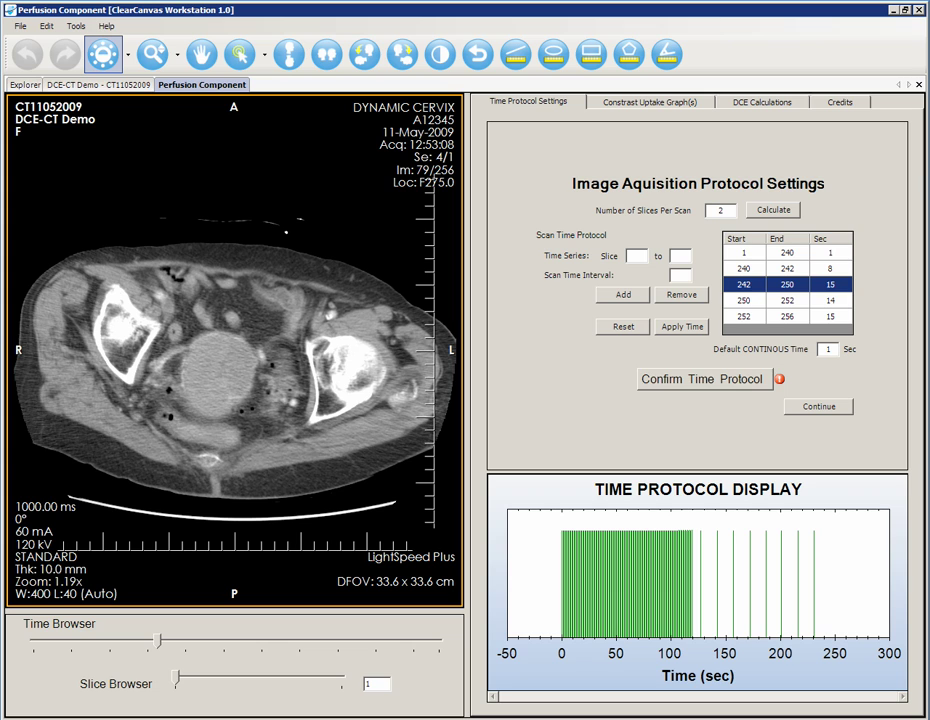
pyautogui.click(830, 300)
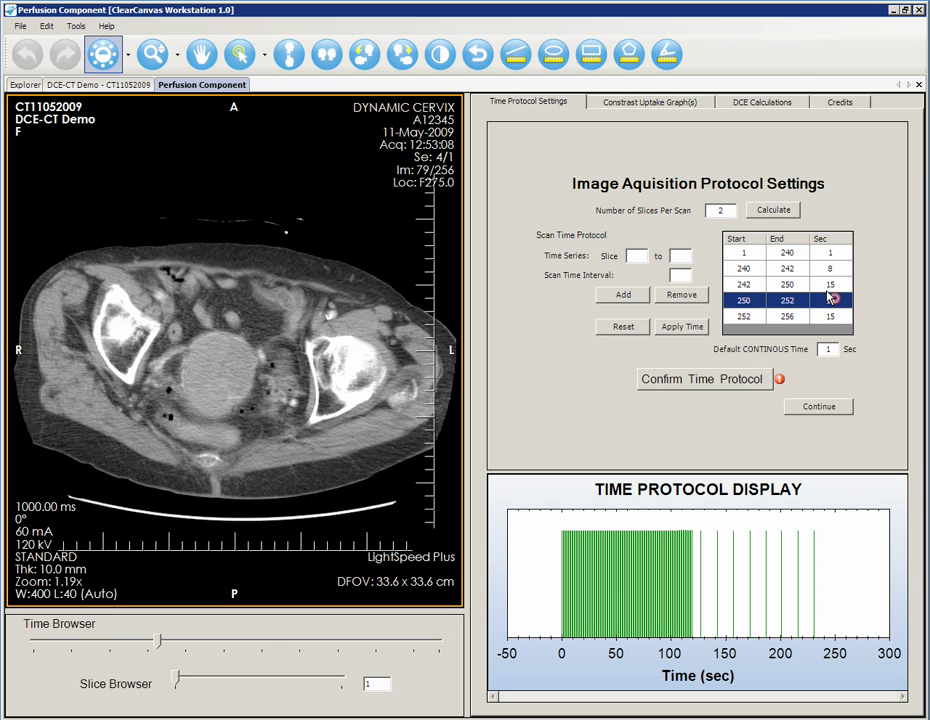
pyautogui.press('Down')
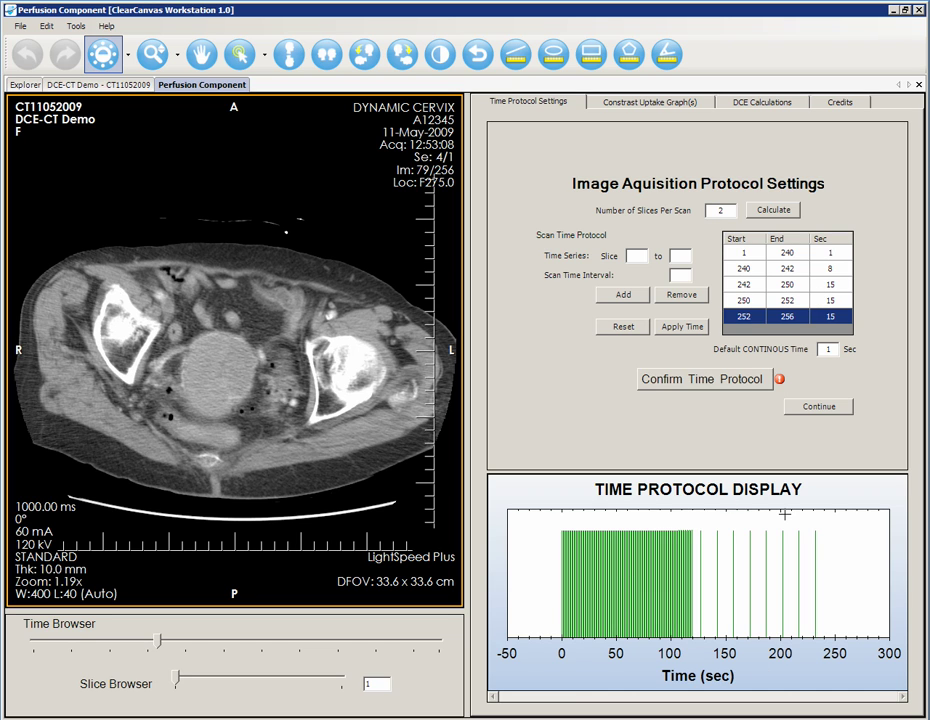
pyautogui.click(713, 379)
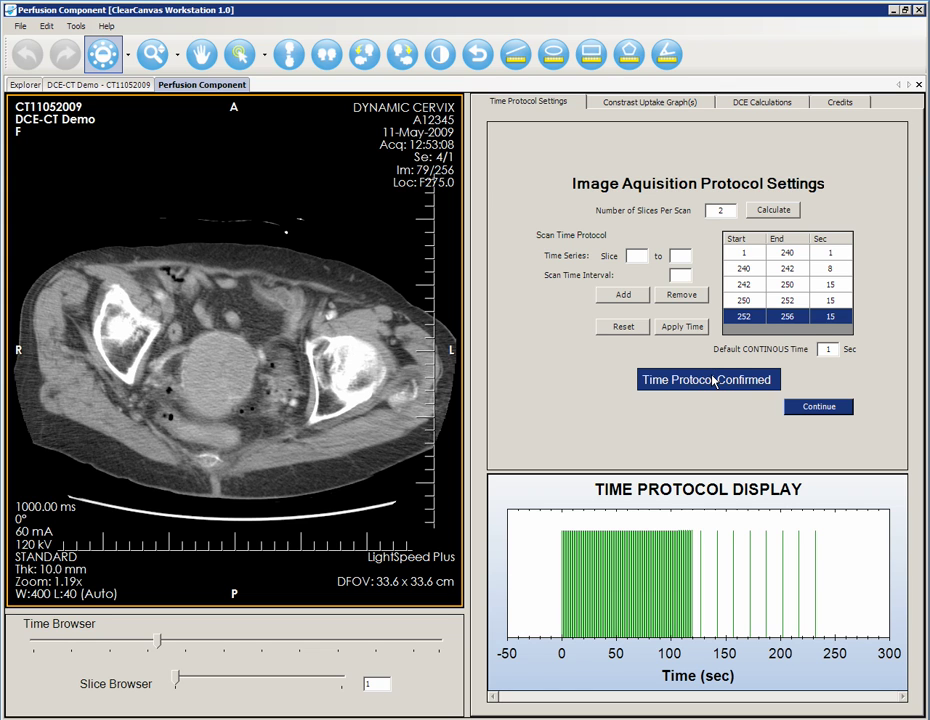
pyautogui.click(814, 406)
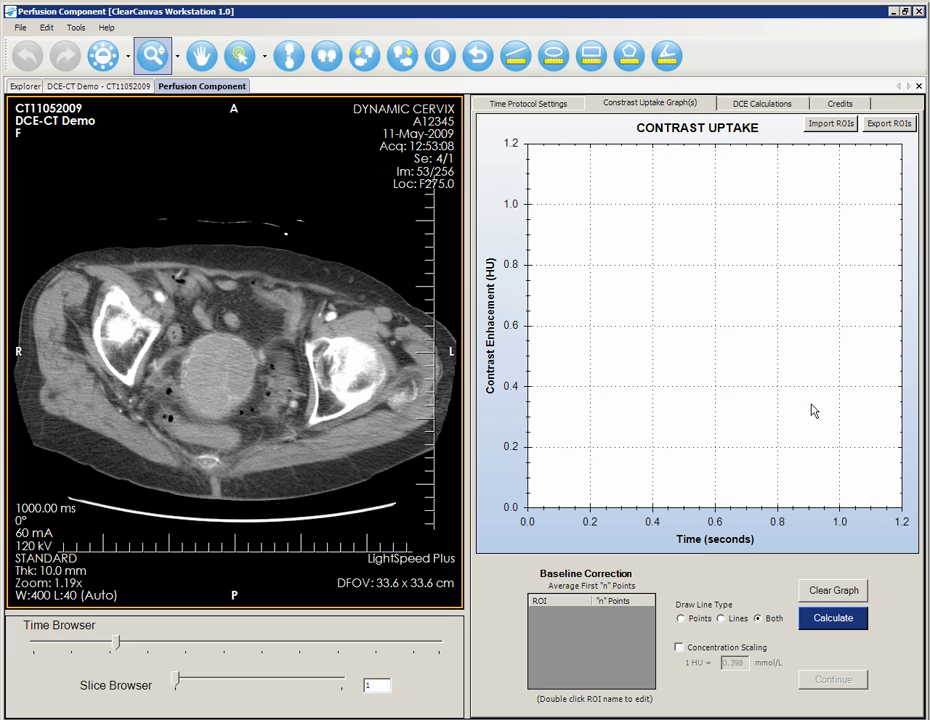
# - Outline the bright artery beside the pelvic bone with a small polygonal ROI of about 0.1 cm²
pyautogui.click(177, 55)
pyautogui.click(189, 131)
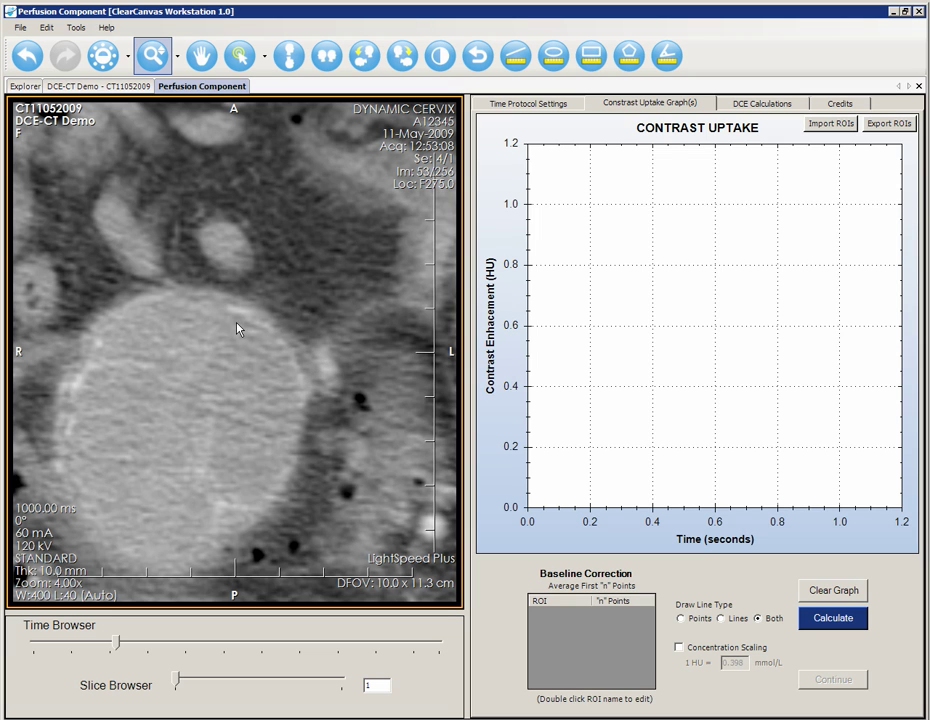
pyautogui.moveTo(230, 377); pyautogui.dragTo(232, 385)
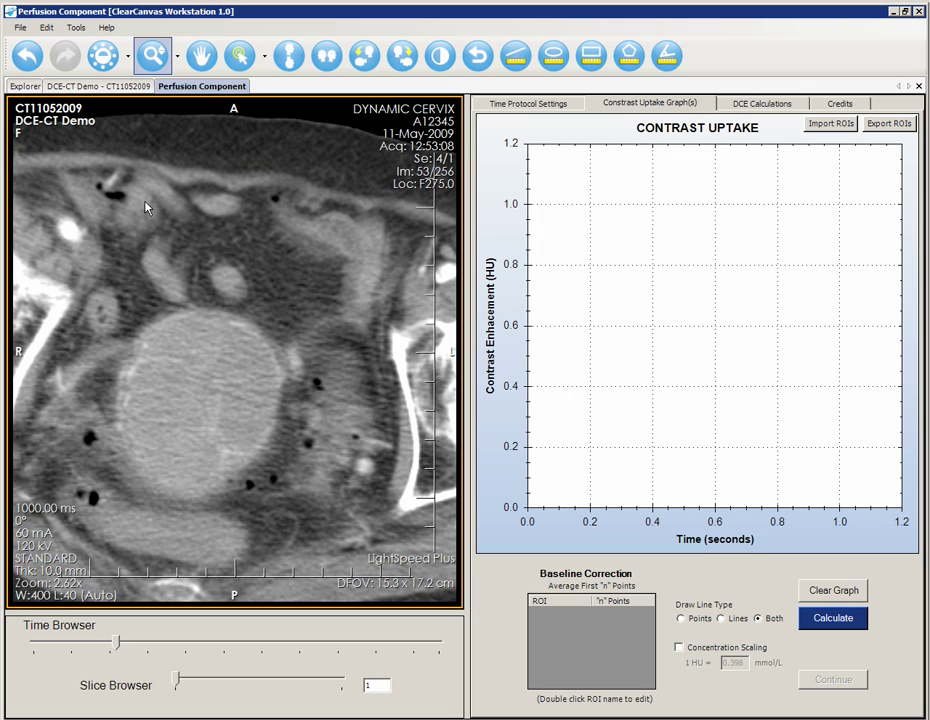
pyautogui.click(201, 55)
pyautogui.moveTo(73, 240); pyautogui.dragTo(148, 263)
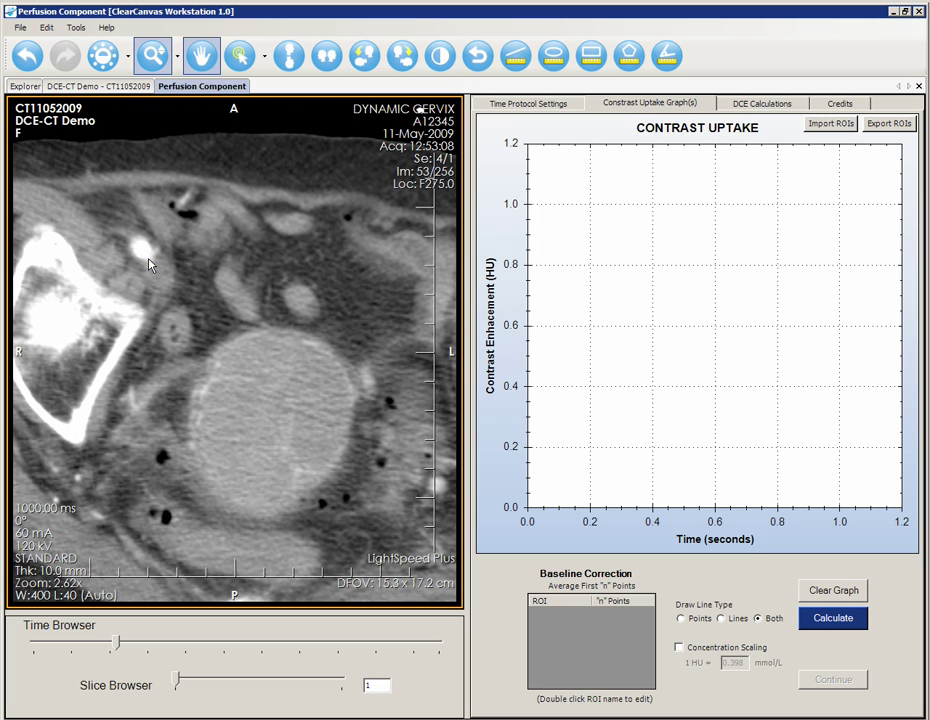
pyautogui.moveTo(120, 250); pyautogui.dragTo(177, 291)
pyautogui.scroll(-4, 205, 297)
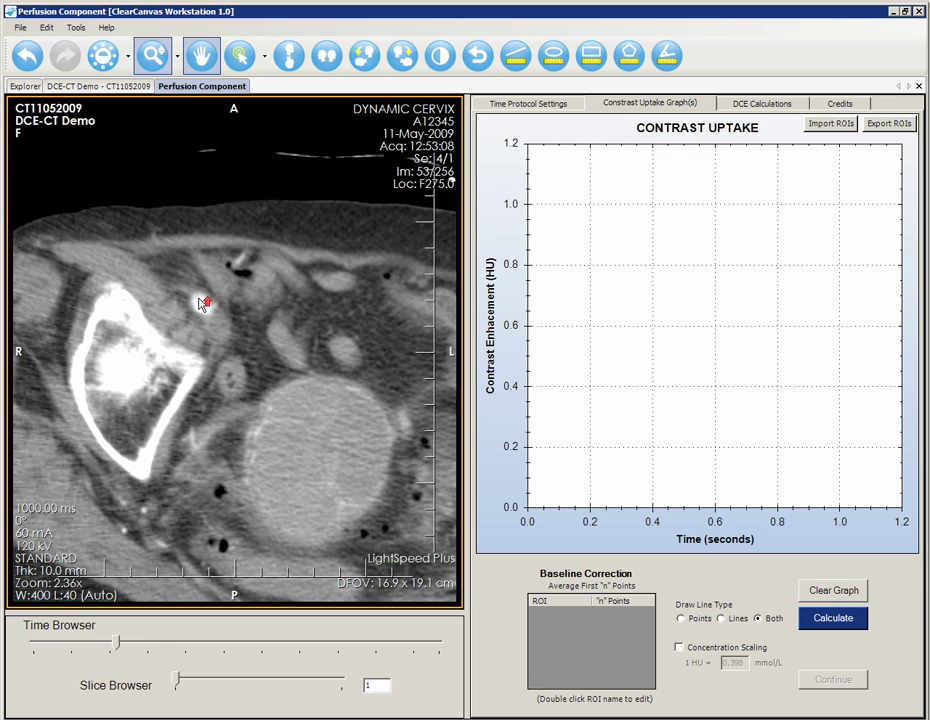
pyautogui.scroll(12, 205, 297)
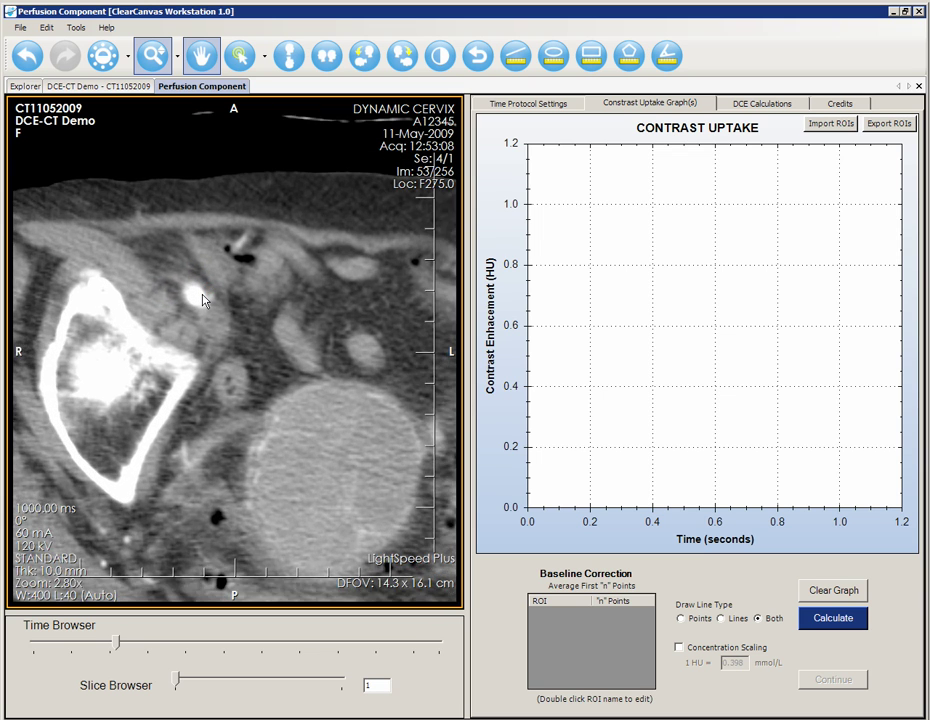
pyautogui.scroll(4, 152, 261)
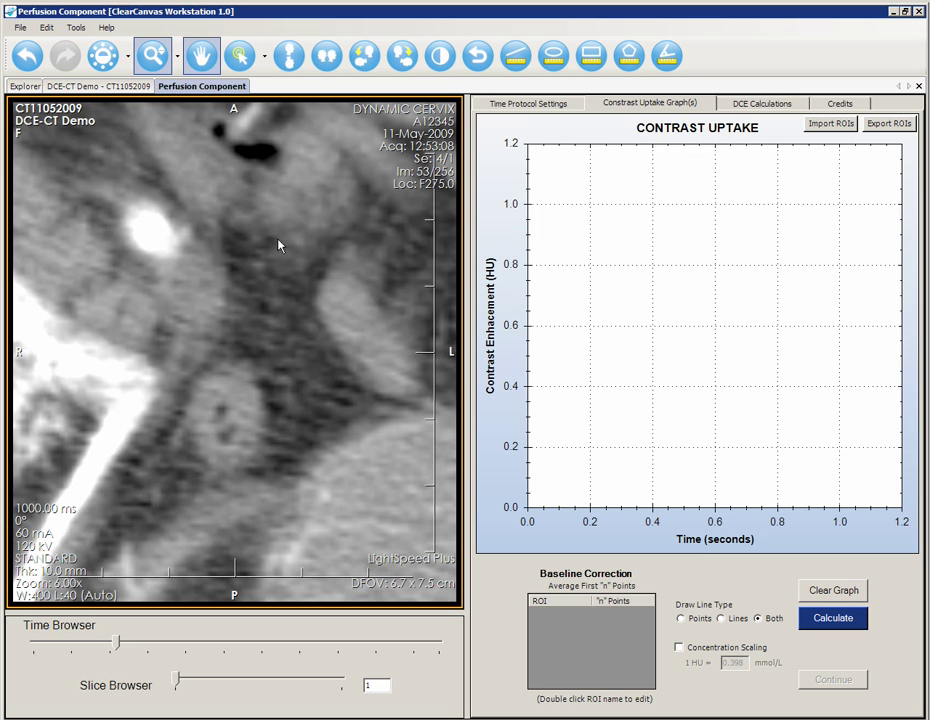
pyautogui.click(629, 60)
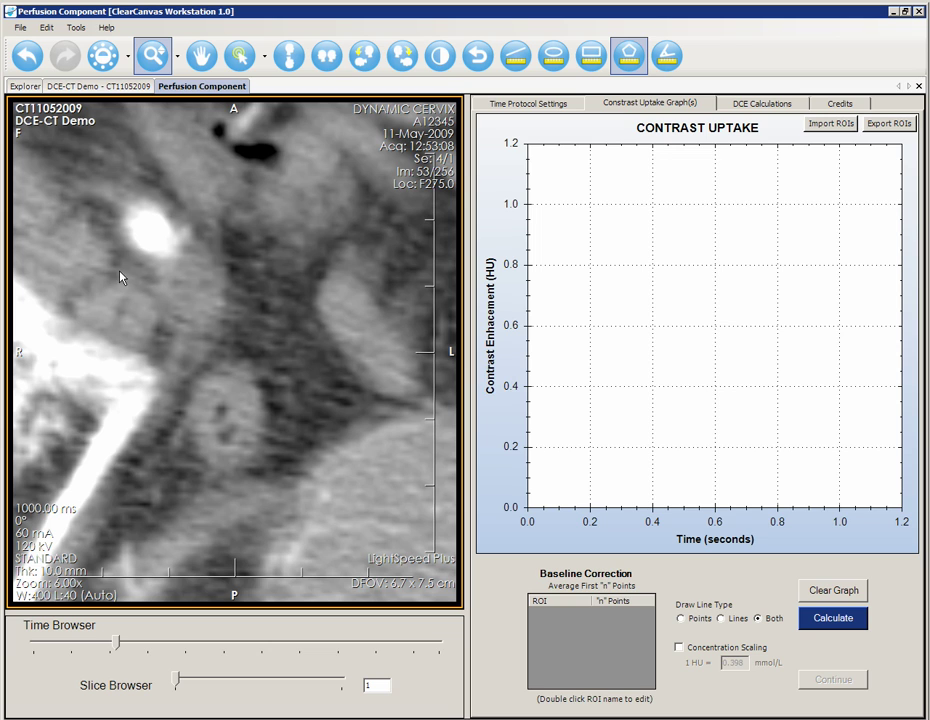
pyautogui.click(140, 229)
pyautogui.click(144, 241)
pyautogui.click(154, 243)
pyautogui.click(161, 234)
pyautogui.click(156, 227)
pyautogui.click(156, 227)
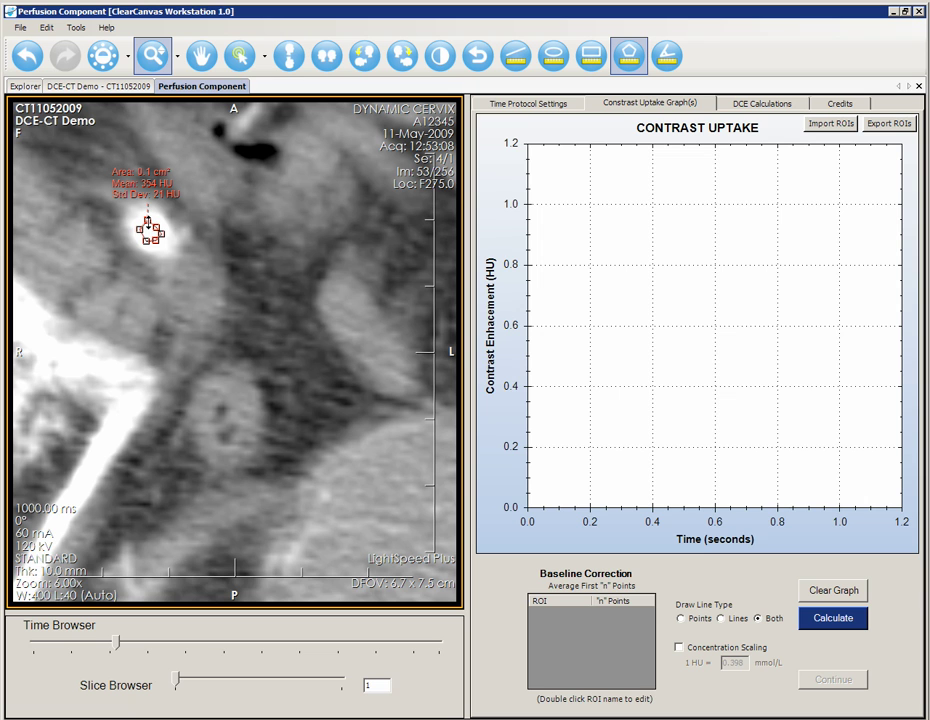
# - Outline the large round tumor with a polygonal ROI of about 22.7 cm²
pyautogui.moveTo(316, 432); pyautogui.dragTo(162, 152)
pyautogui.click(153, 190)
pyautogui.click(82, 298)
pyautogui.click(64, 404)
pyautogui.click(85, 469)
pyautogui.click(168, 562)
pyautogui.click(229, 573)
pyautogui.click(338, 480)
pyautogui.click(381, 417)
pyautogui.click(400, 348)
pyautogui.click(393, 253)
pyautogui.click(370, 202)
pyautogui.click(330, 190)
pyautogui.click(256, 172)
pyautogui.click(197, 176)
pyautogui.click(153, 190)
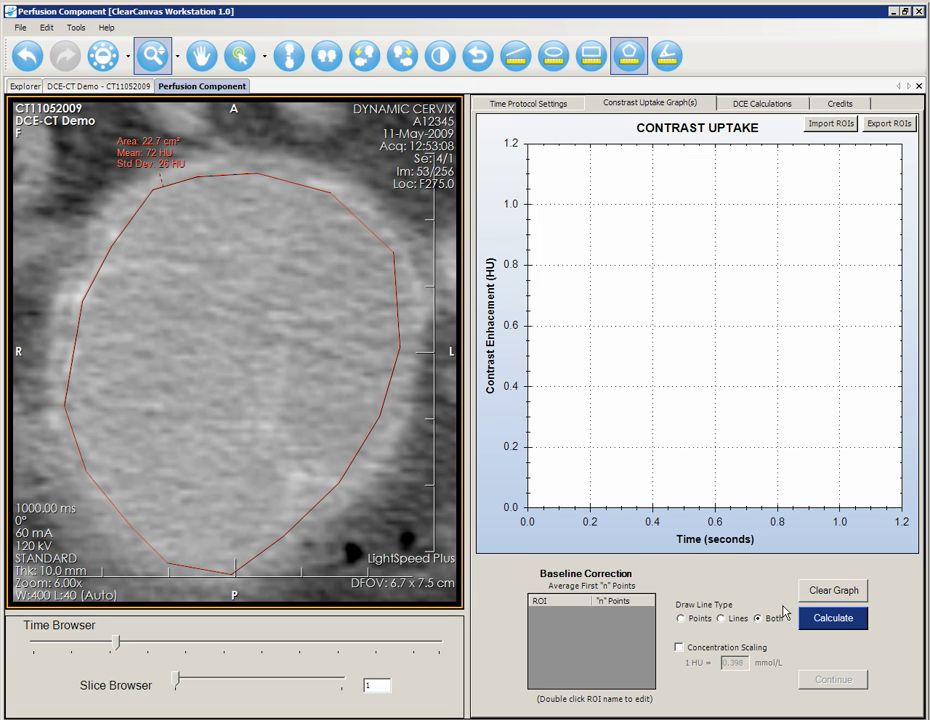
# - Calculate the contrast uptake curves and rename ROI 1 as Ext Iliac Artery and ROI 2 as Tumor
pyautogui.click(827, 619)
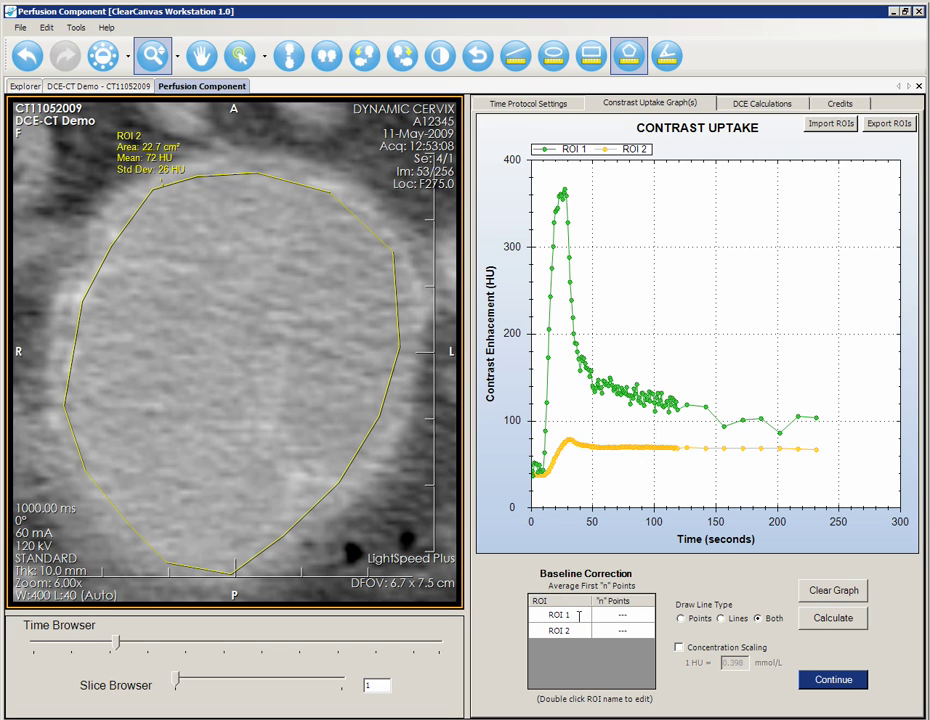
pyautogui.doubleClick(579, 616)
pyautogui.write('Ext Iliac Artery')
pyautogui.click(560, 630)
pyautogui.doubleClick(562, 630)
pyautogui.write('Tumor')
pyautogui.press('Return')
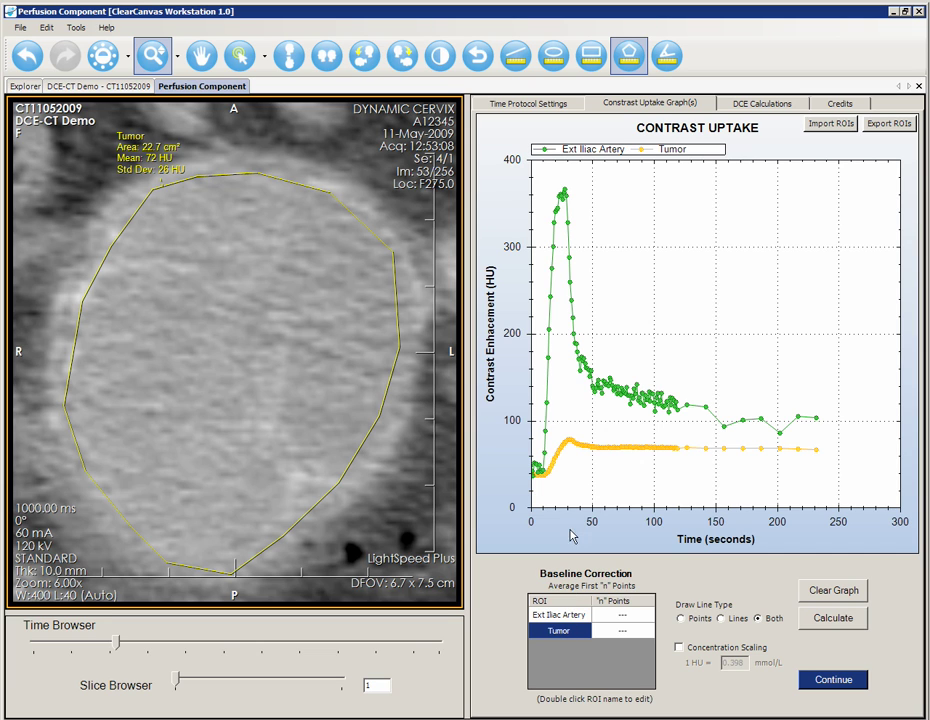
# - Set the baseline correction to the first 10 points for both the Ext Iliac Artery and Tumor curves
pyautogui.moveTo(570, 447)
pyautogui.moveTo(542, 421); pyautogui.dragTo(510, 482)
pyautogui.moveTo(632, 476)
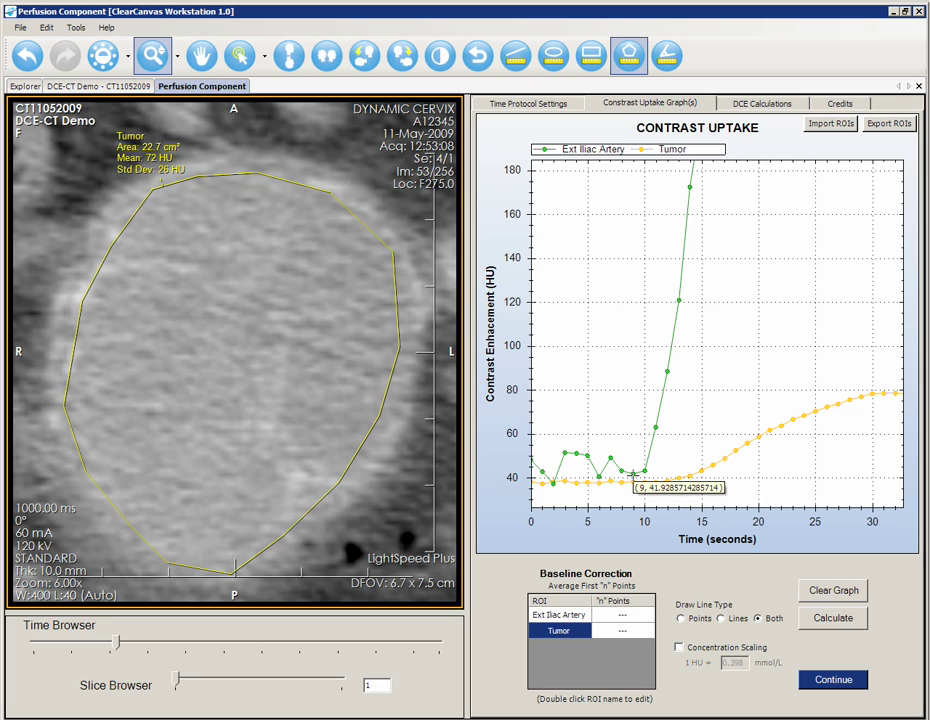
pyautogui.doubleClick(623, 615)
pyautogui.write('10')
pyautogui.press('Return')
pyautogui.write('1')
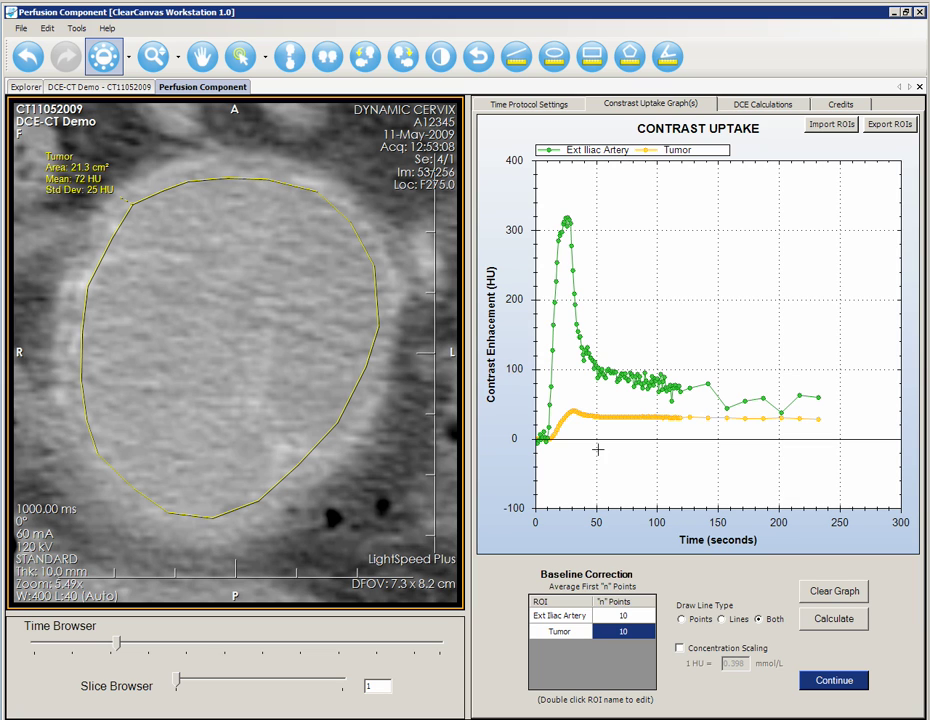
# - Remove the two low outlying points at about 155 and 200 seconds from the Ext Iliac Artery curve
pyautogui.rightClick(729, 409)
pyautogui.click(787, 512)
pyautogui.rightClick(784, 412)
pyautogui.click(829, 503)
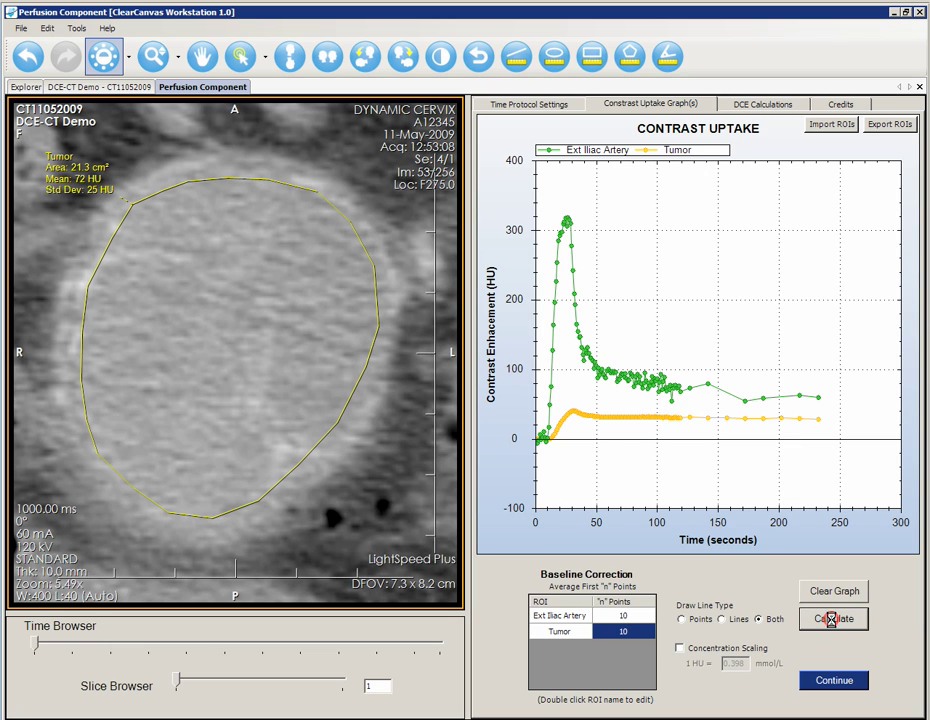
# - Recalculate the uptake curves and reapply a 10-point baseline correction to both Ext Iliac Artery and Tumor
pyautogui.click(634, 617)
pyautogui.write('10')
pyautogui.press('Return')
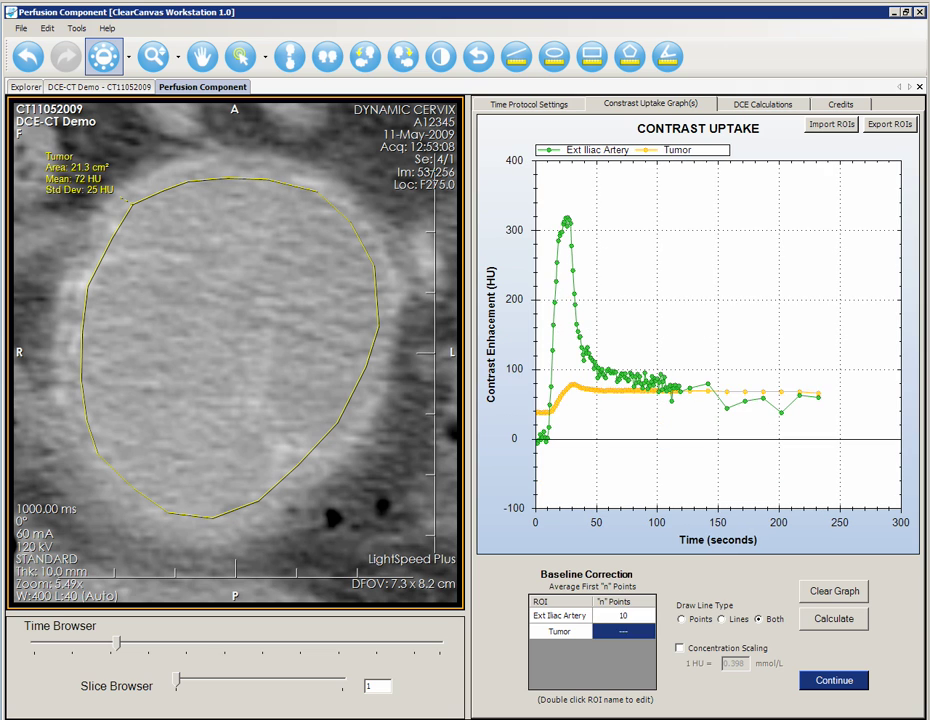
pyautogui.write('10')
pyautogui.press('Return')
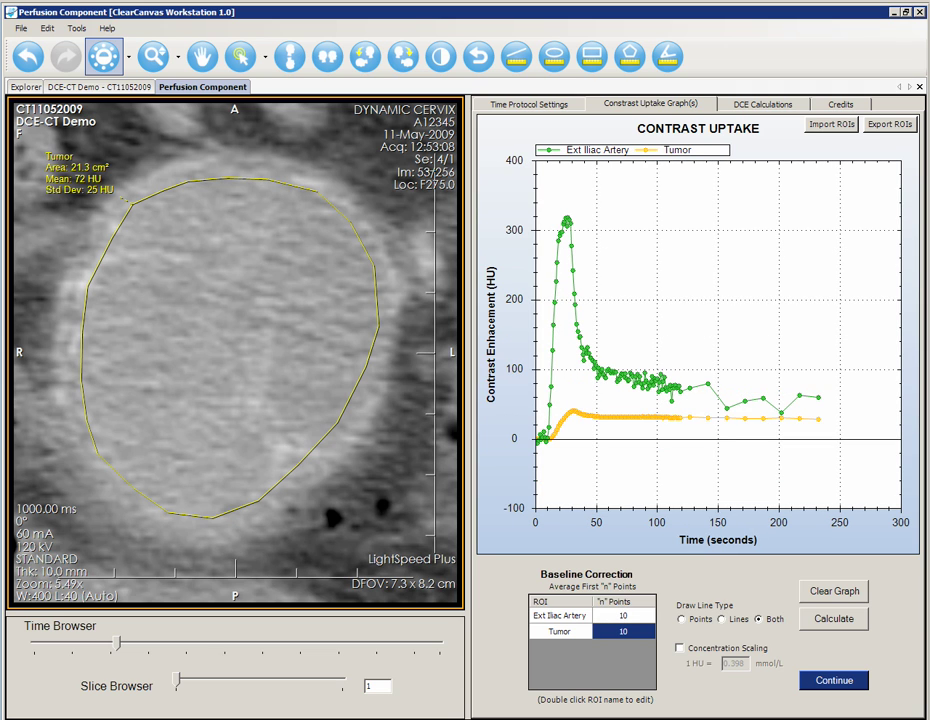
# - Continue to the DCE calculations, choosing Ext Iliac Artery as the arterial input function and Tumor as the tissue curve
pyautogui.click(858, 683)
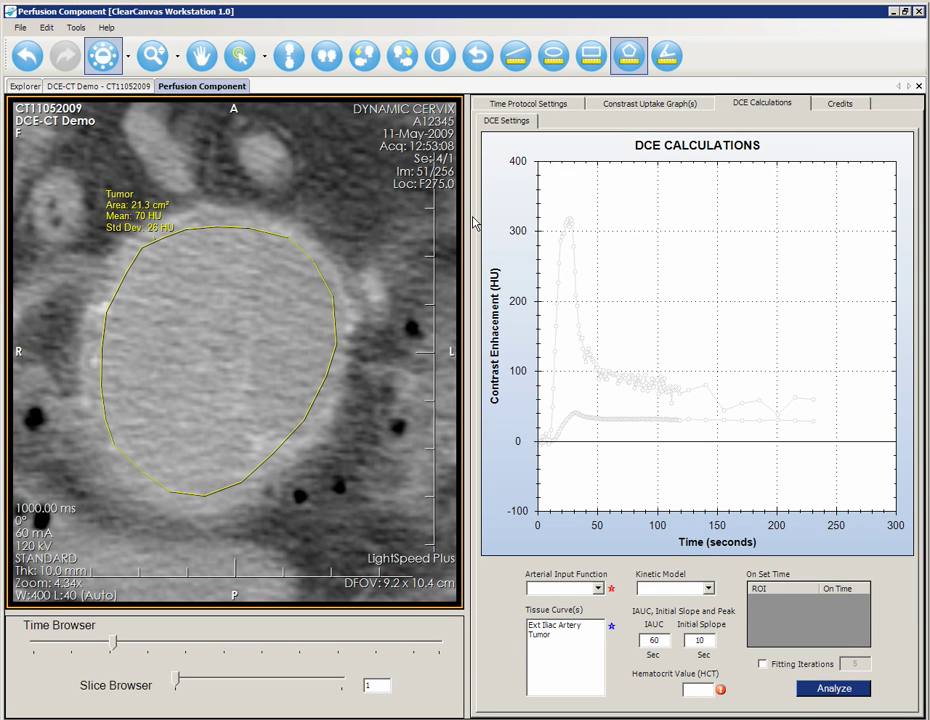
pyautogui.click(557, 588)
pyautogui.click(555, 600)
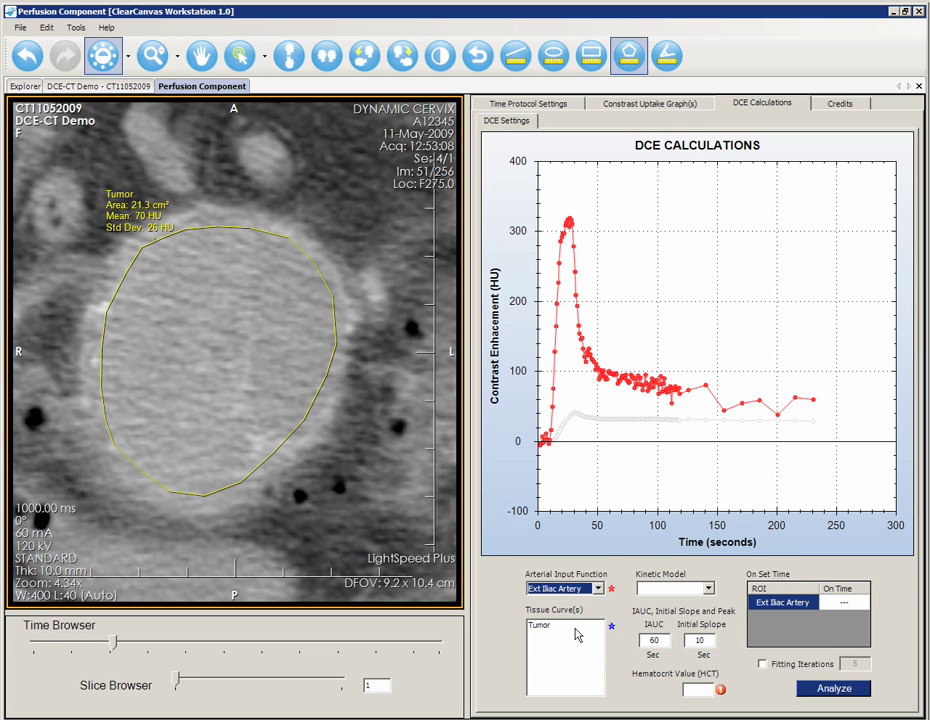
pyautogui.click(577, 626)
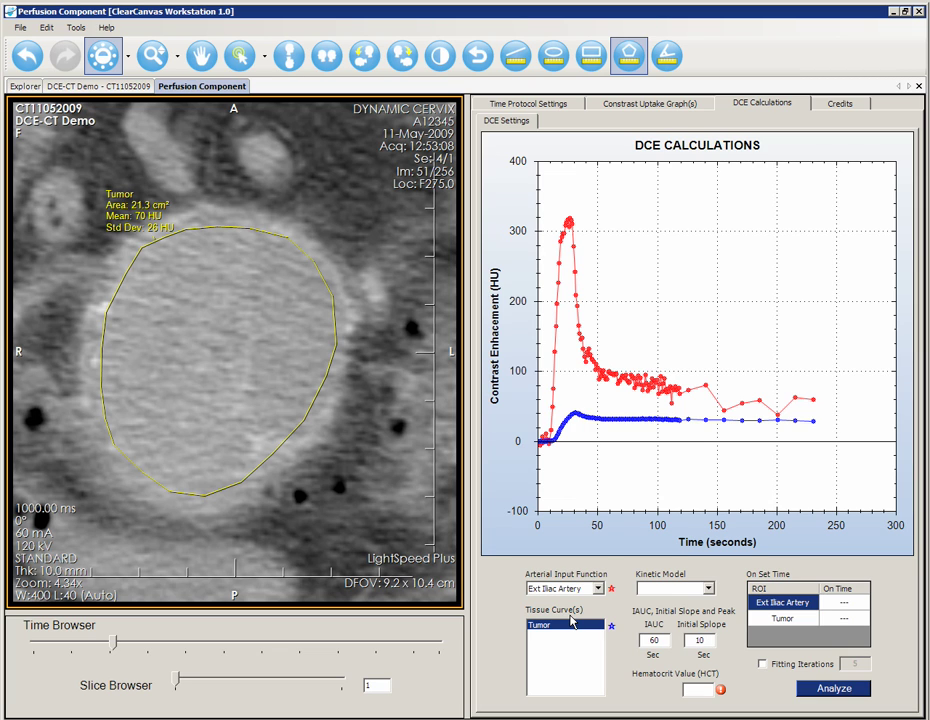
# - Choose the Modified Tofts kinetic model and set the hematocrit value to 0.40
pyautogui.click(686, 589)
pyautogui.click(667, 611)
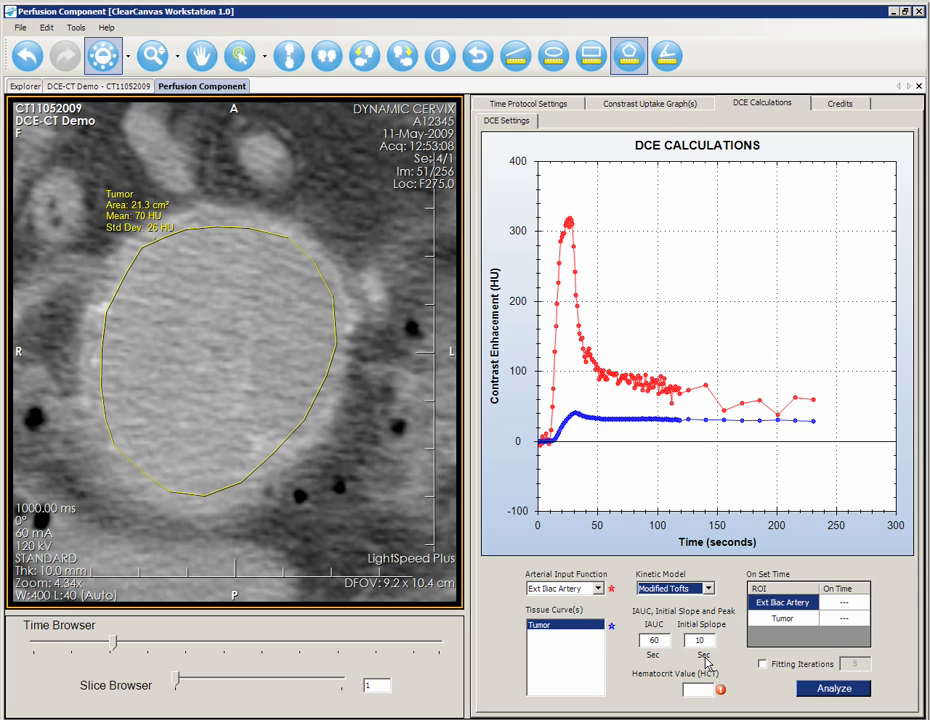
pyautogui.click(694, 688)
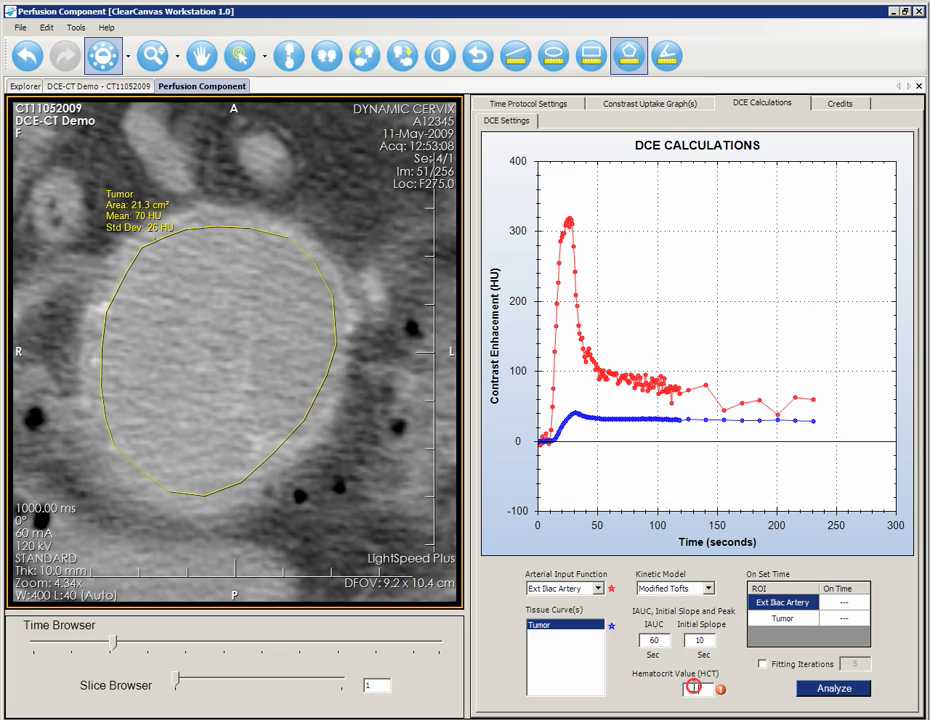
pyautogui.write('0.40')
# - Set the contrast on time to 10 for Ext Iliac Artery and 11 for Tumor, and run the kinetic analysis
pyautogui.moveTo(588, 356)
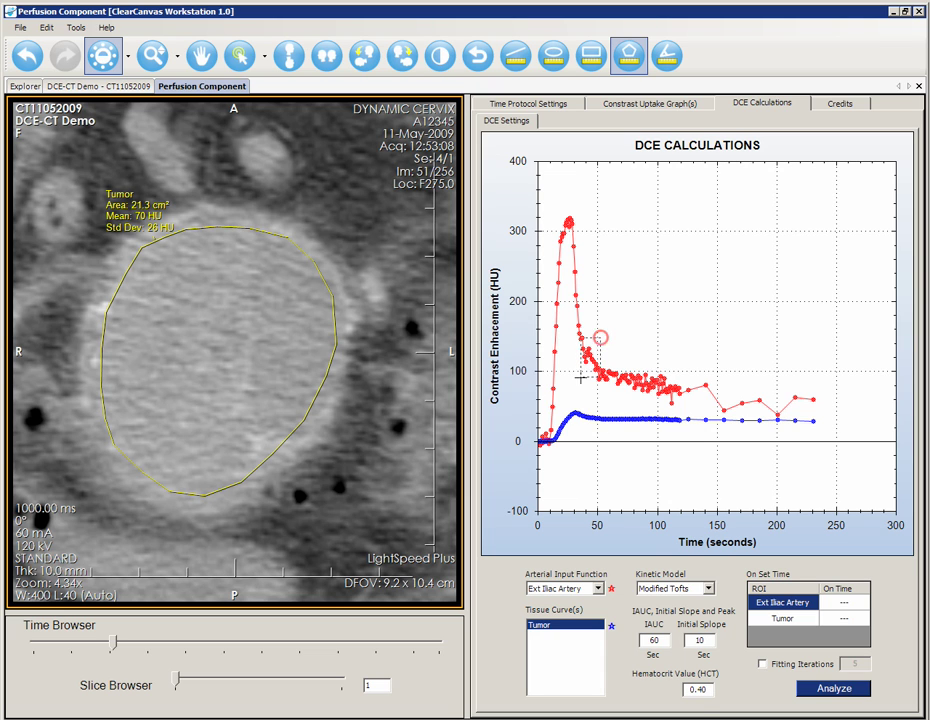
pyautogui.moveTo(600, 336); pyautogui.dragTo(521, 463)
pyautogui.moveTo(603, 456)
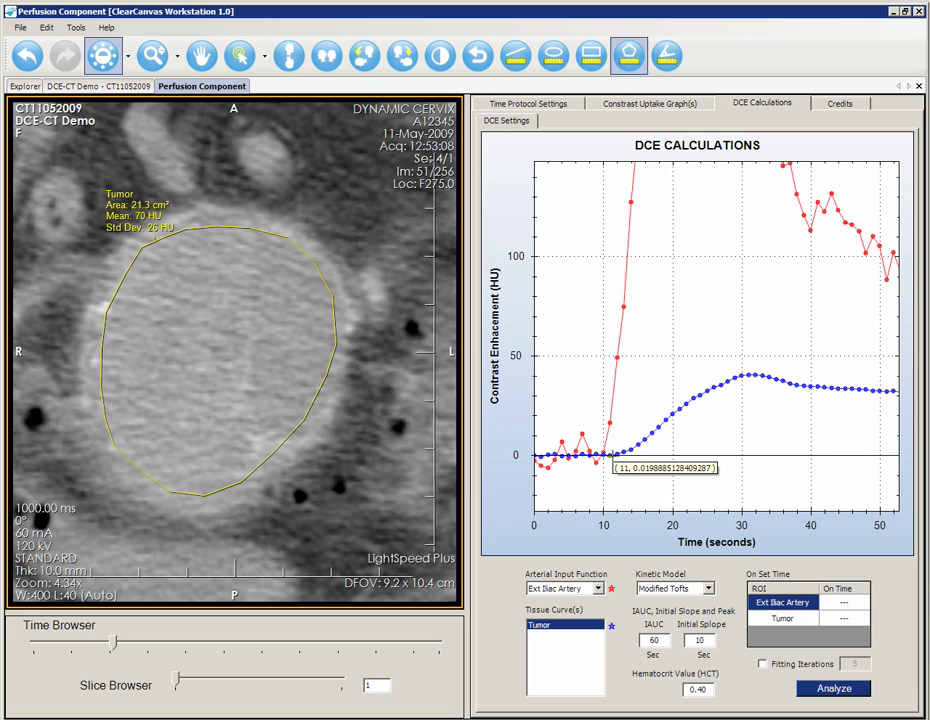
pyautogui.click(845, 603)
pyautogui.write('10')
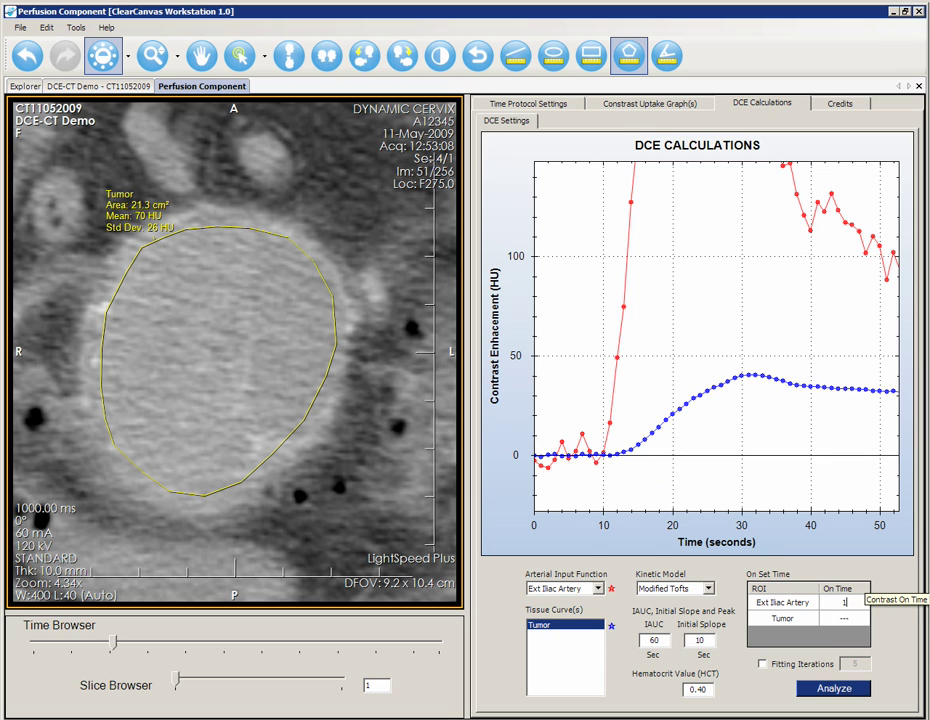
pyautogui.press('Return')
pyautogui.write('11')
pyautogui.press('Return')
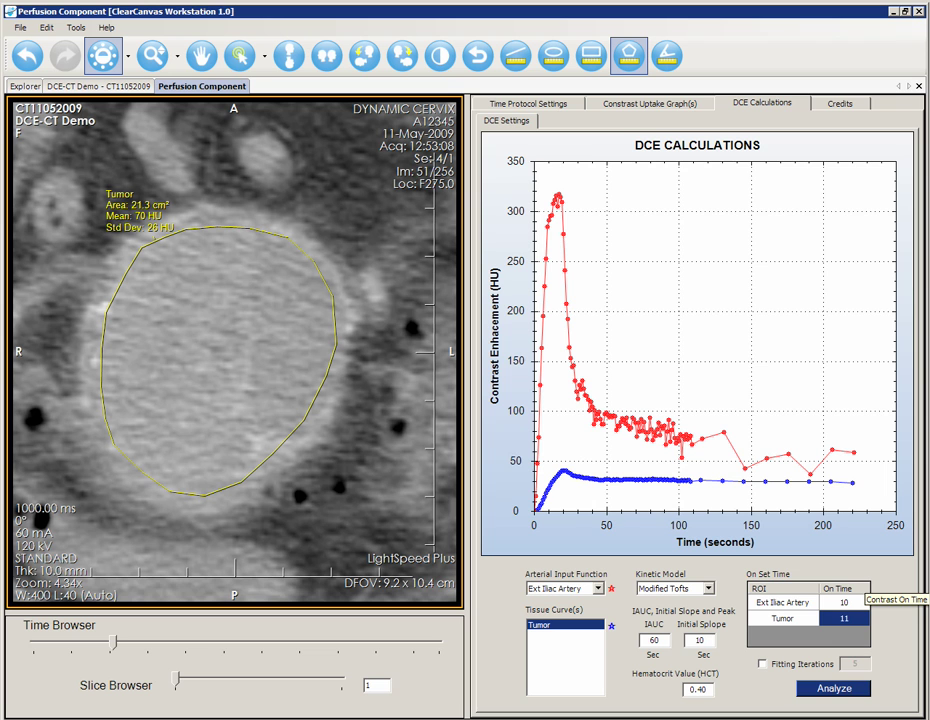
pyautogui.click(833, 689)
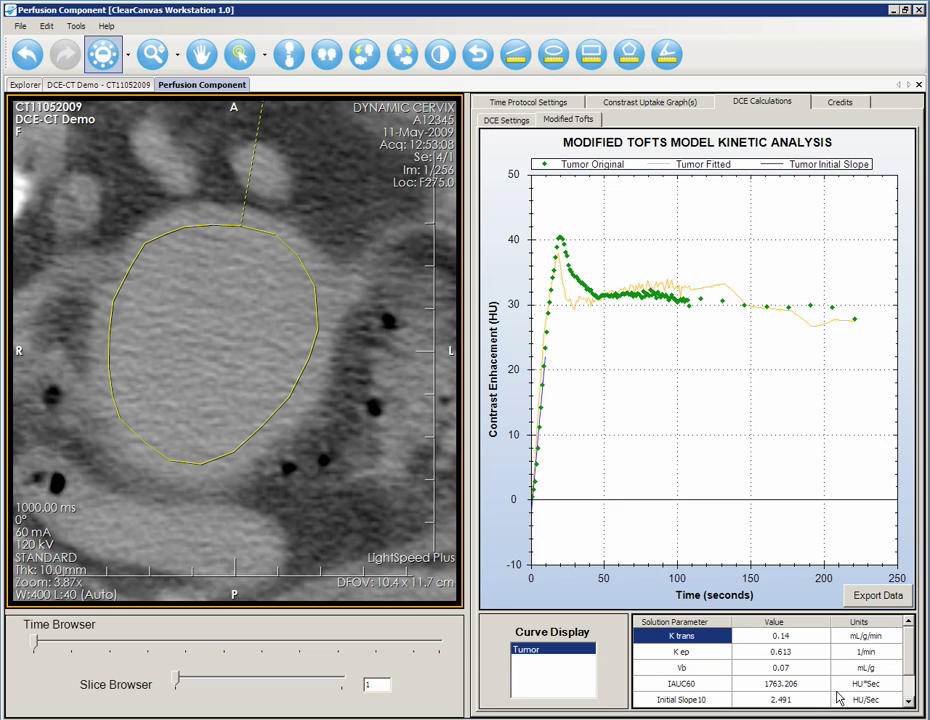
# - Review the Tumor solution parameters from K ep and Vb through IAUC60, Initial Slope10, Peak and Mean Square Error
pyautogui.click(724, 653)
pyautogui.click(724, 668)
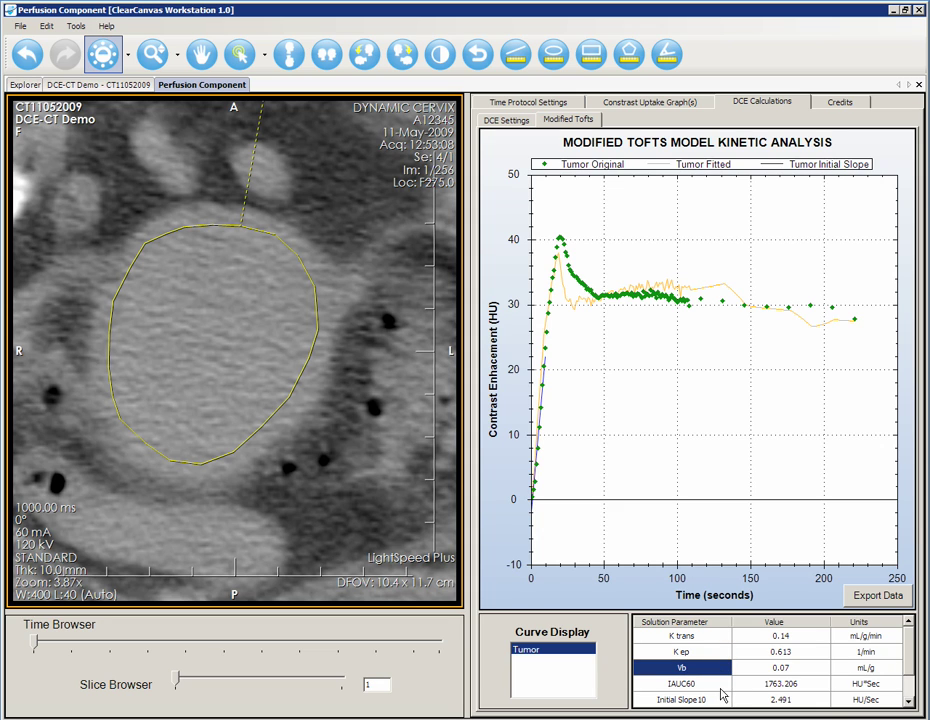
pyautogui.click(721, 686)
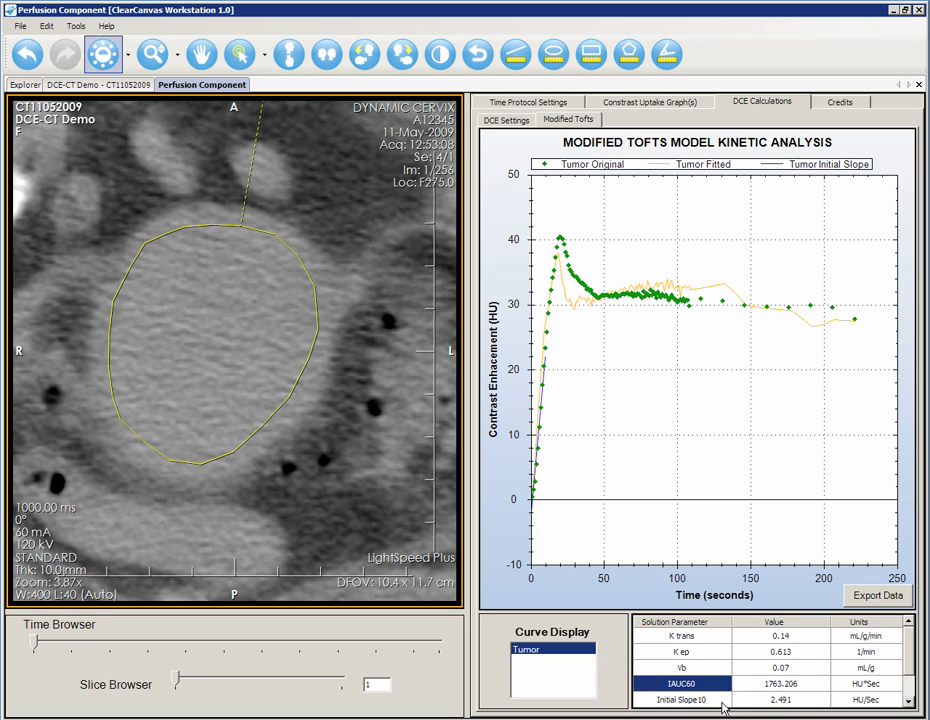
pyautogui.click(722, 700)
pyautogui.scroll(-1, 712, 670)
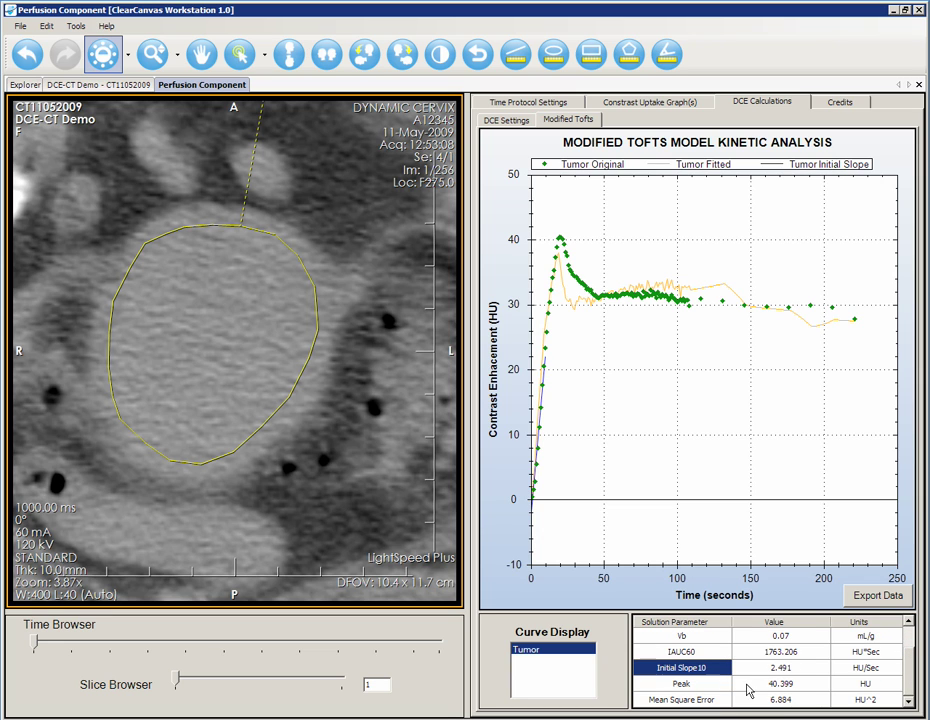
pyautogui.click(712, 688)
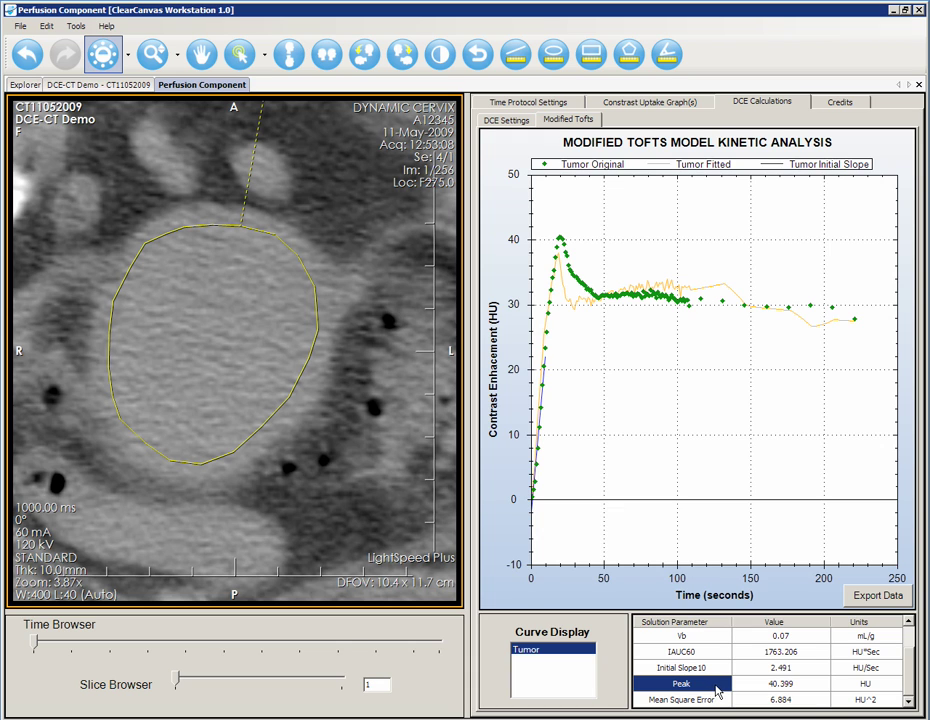
pyautogui.click(725, 700)
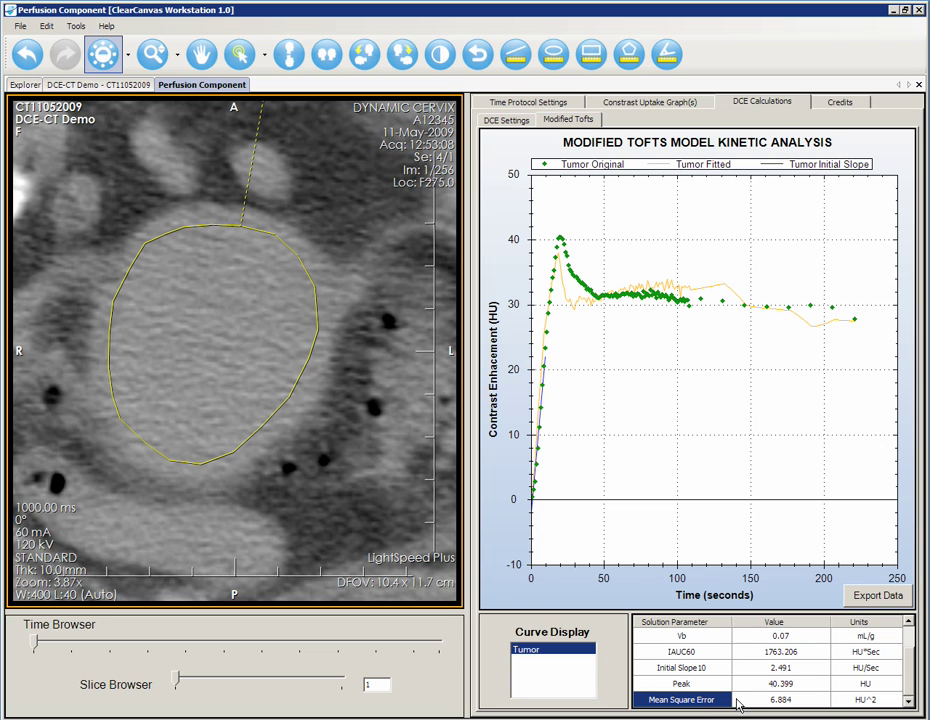
# - Export all solution data together with the contrast uptake curves and ROIs to a CSV file on the Desktop, keeping the suggested file name
pyautogui.click(886, 593)
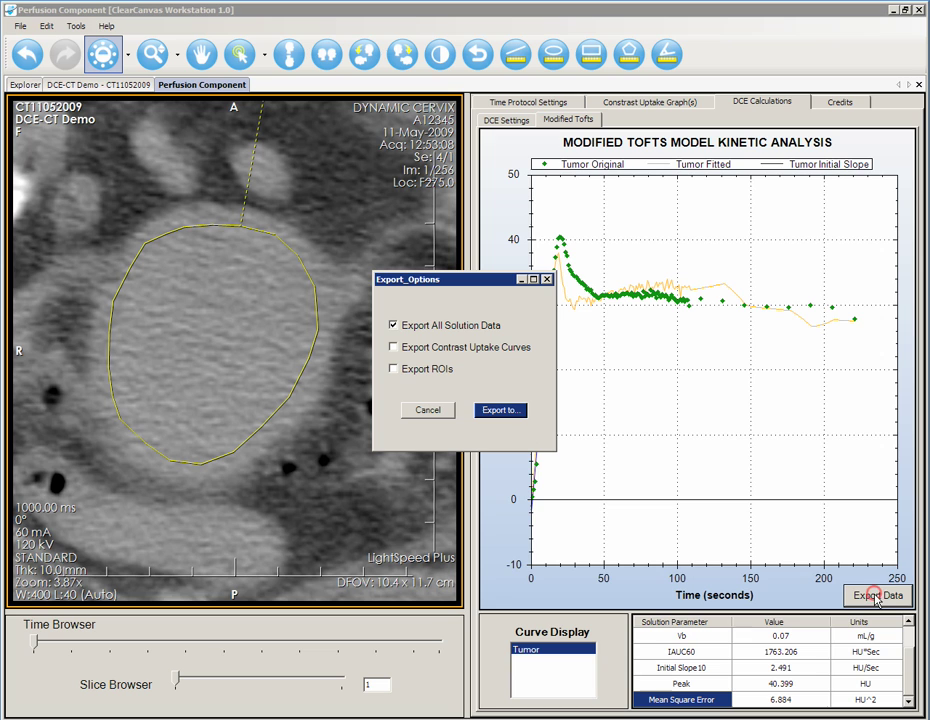
pyautogui.click(480, 347)
pyautogui.click(420, 370)
pyautogui.click(527, 411)
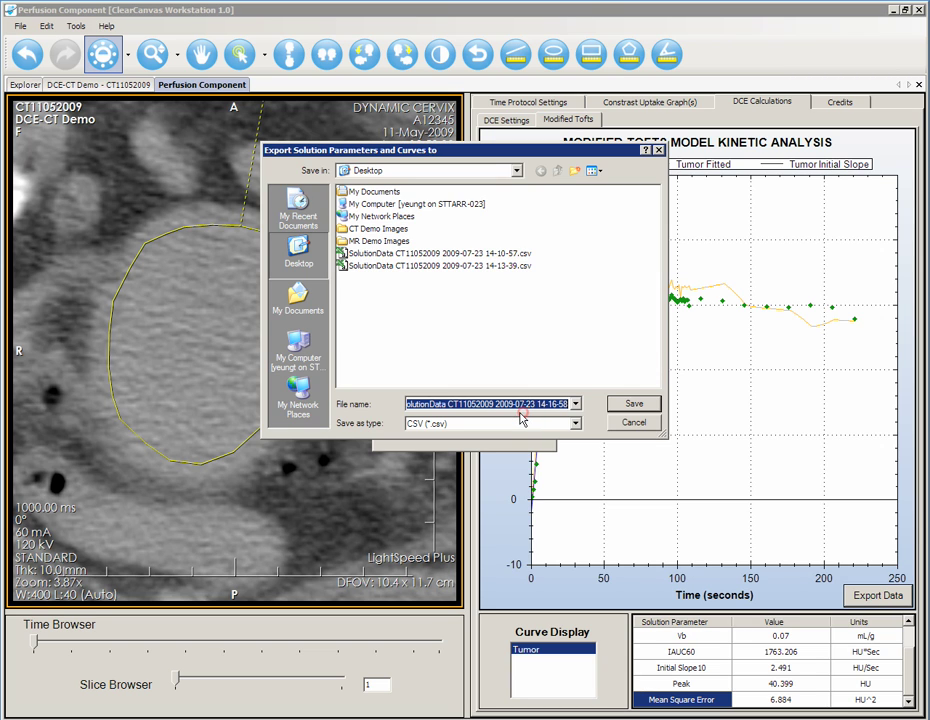
pyautogui.click(627, 407)
pyautogui.click(628, 408)
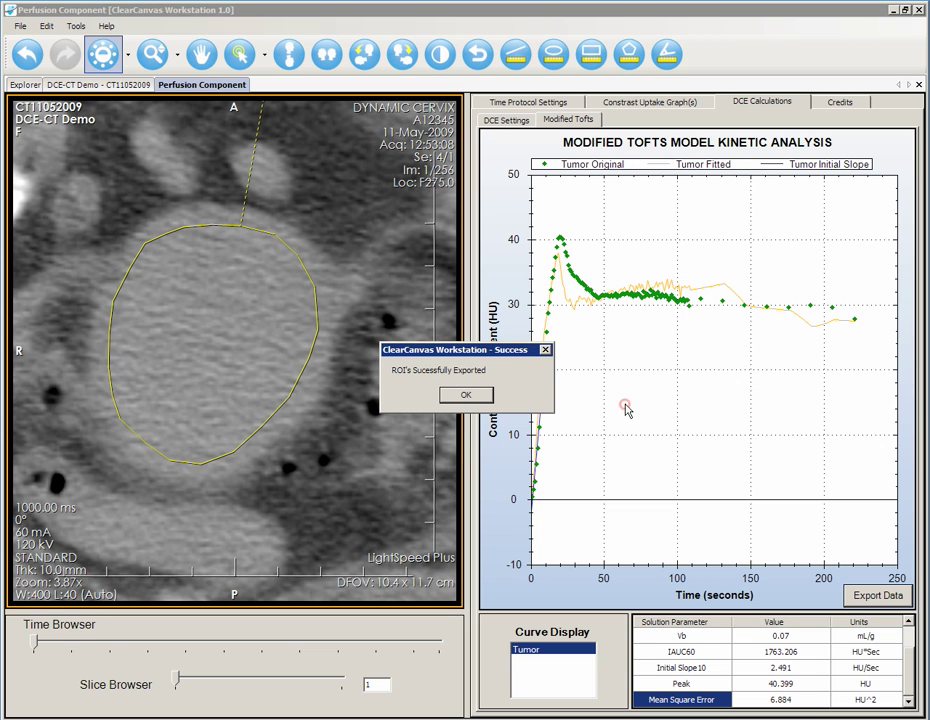
pyautogui.click(468, 396)
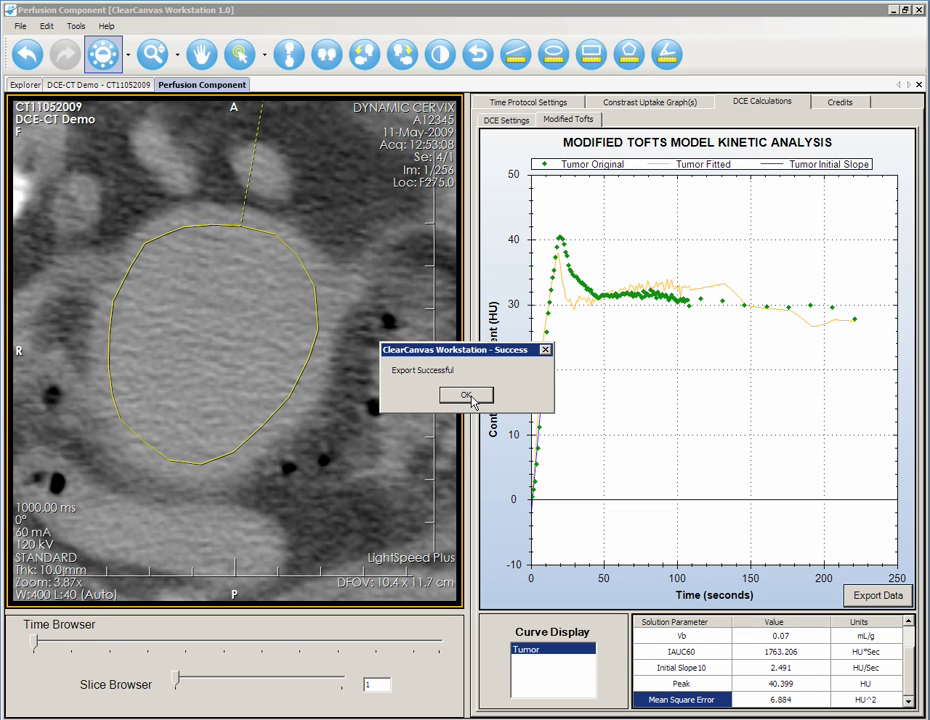
pyautogui.click(473, 396)
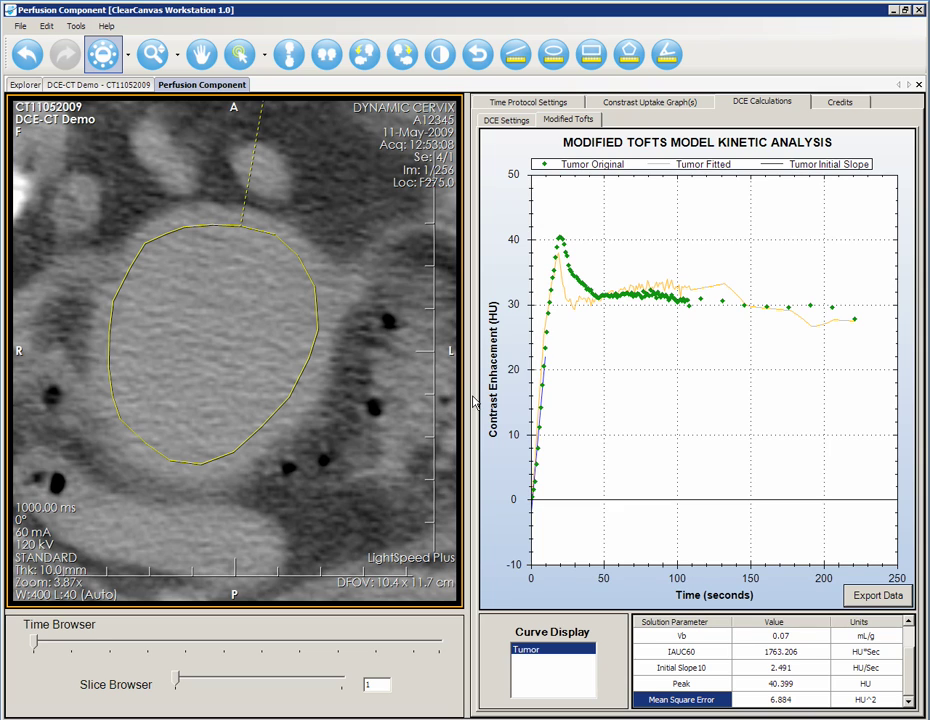